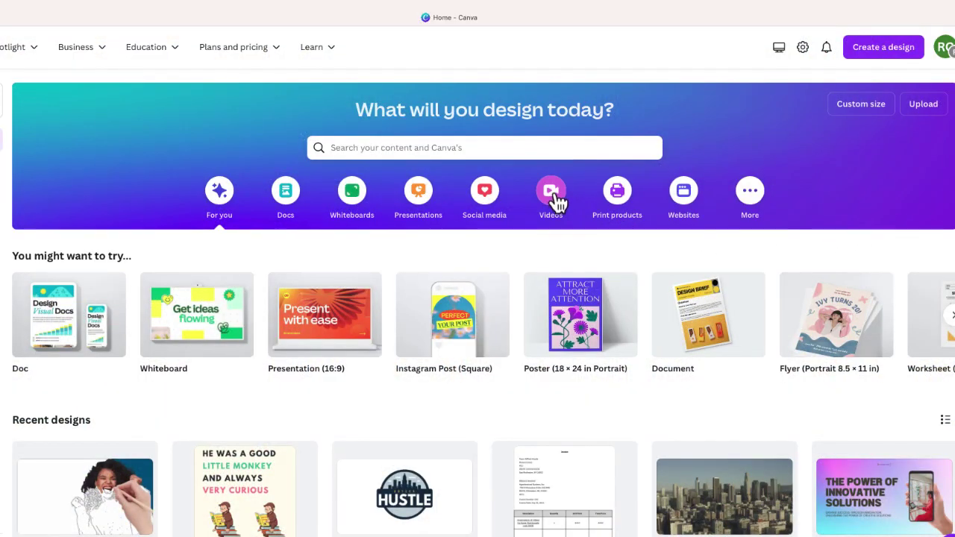
Create a new video design and search the Elements library for 'youtube'
click(553, 195)
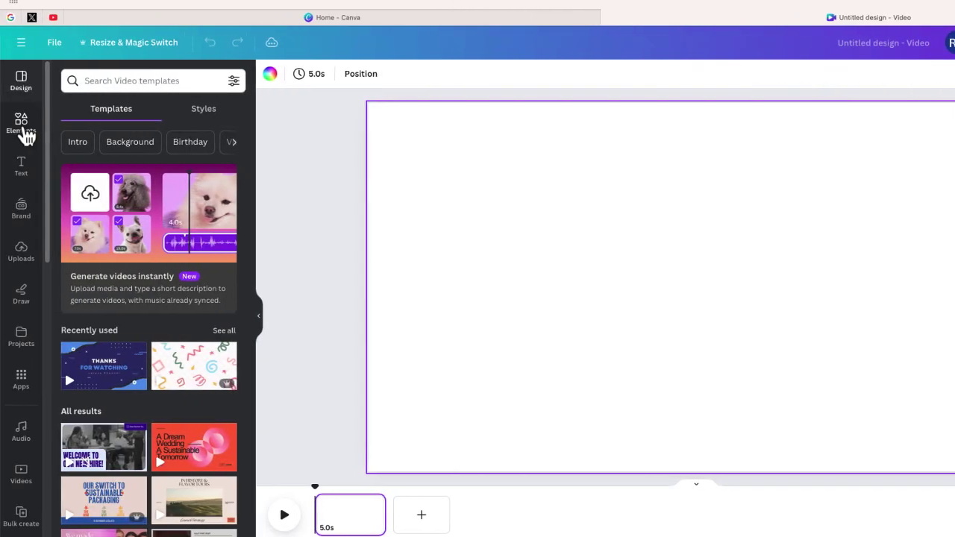
click(23, 130)
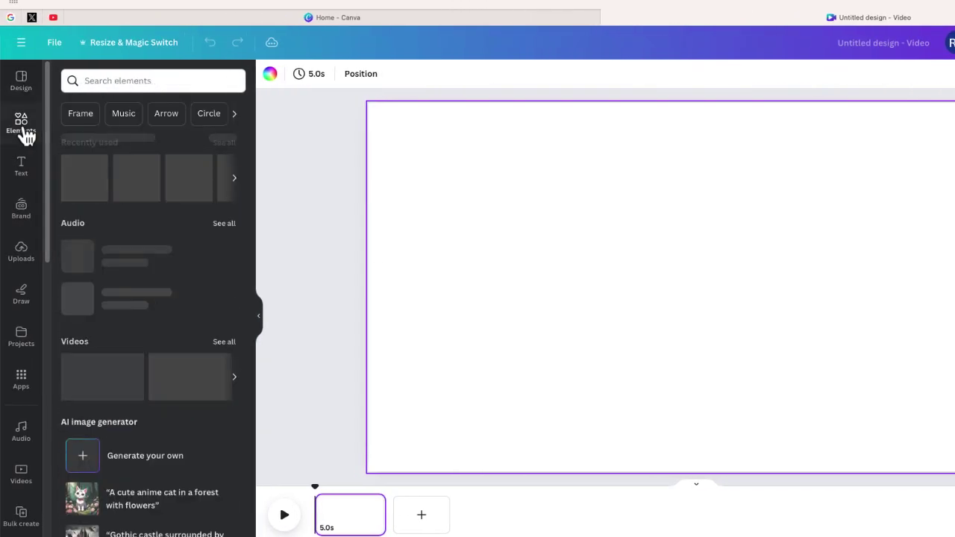
click(104, 81)
text(youtube)
key(Return)
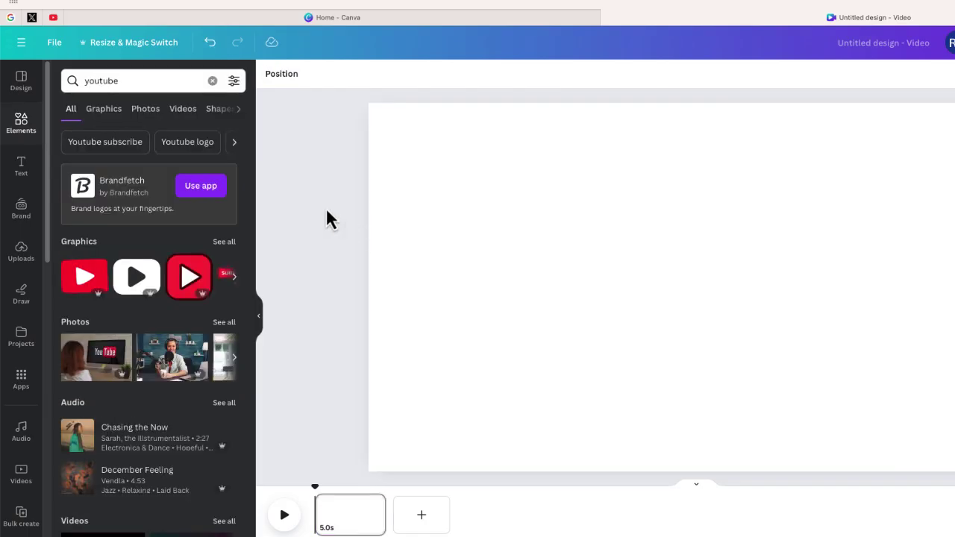
Filter the youtube results to Graphics and browse for the blue thumbs-up
click(104, 111)
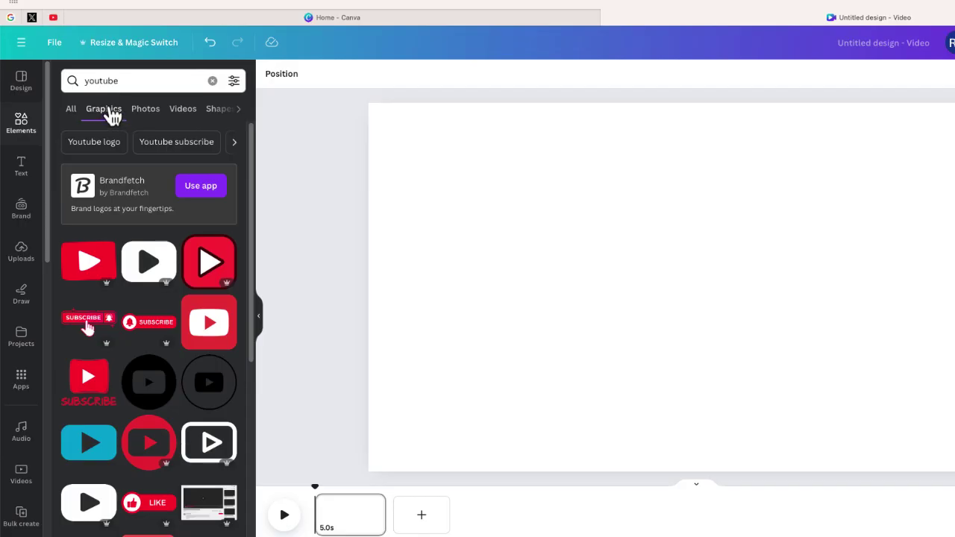
scroll(190, 340, down, 3)
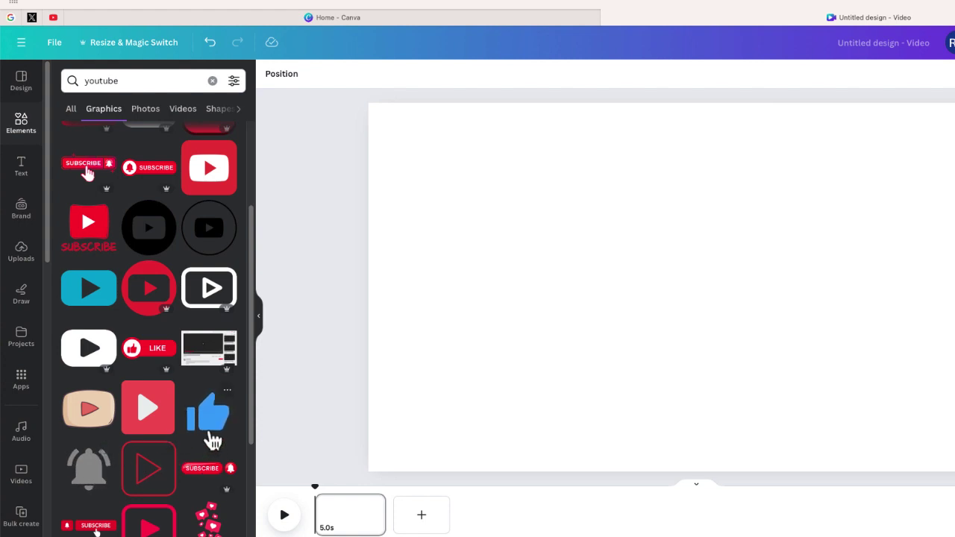
scroll(216, 439, down, 1)
scroll(113, 489, down, 4)
scroll(111, 485, down, 3)
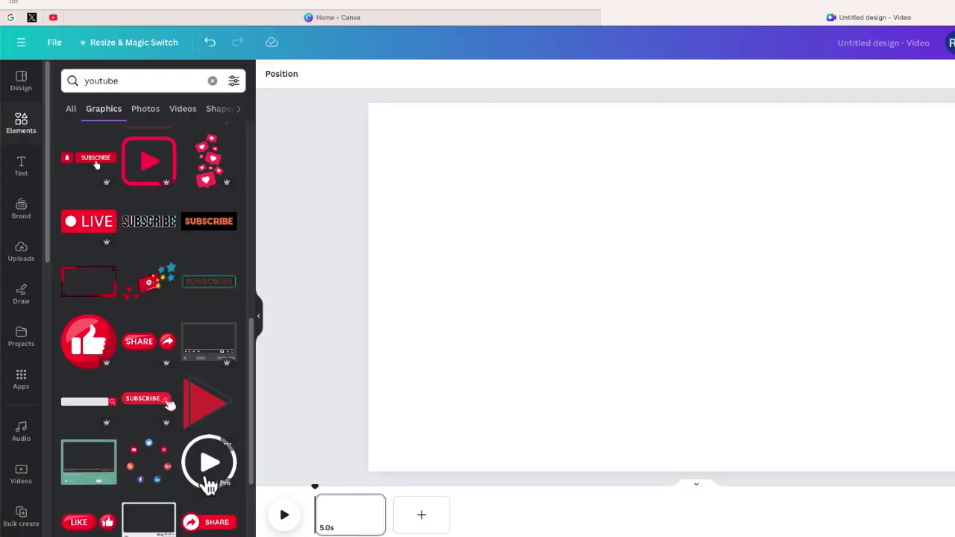
scroll(209, 484, down, 7)
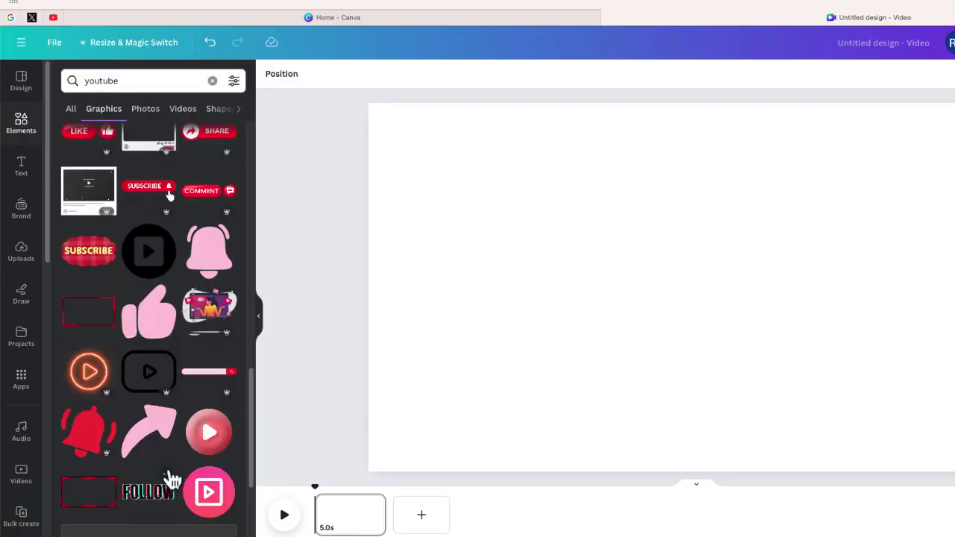
scroll(171, 480, down, 3)
scroll(223, 388, up, 15)
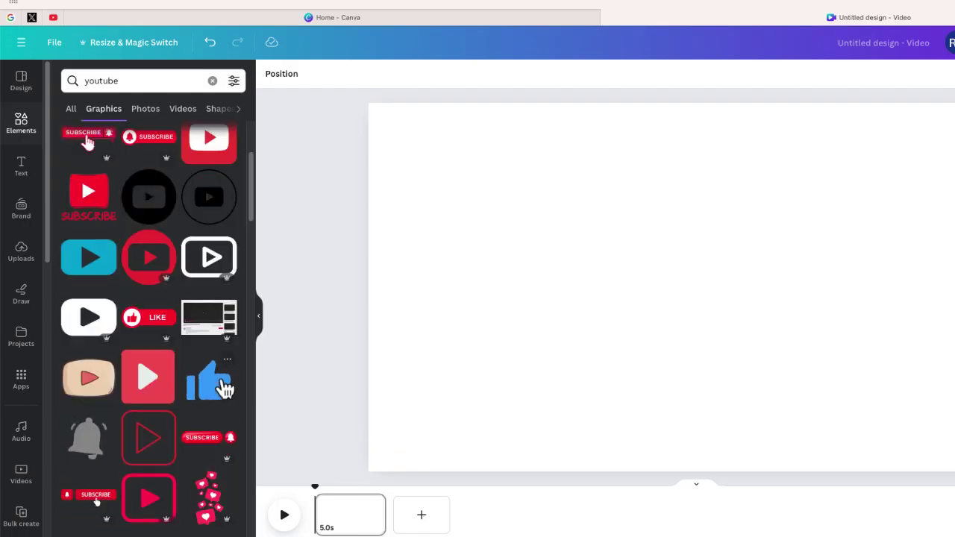
Add the blue thumbs-up graphic to the page, then select the page itself
click(220, 389)
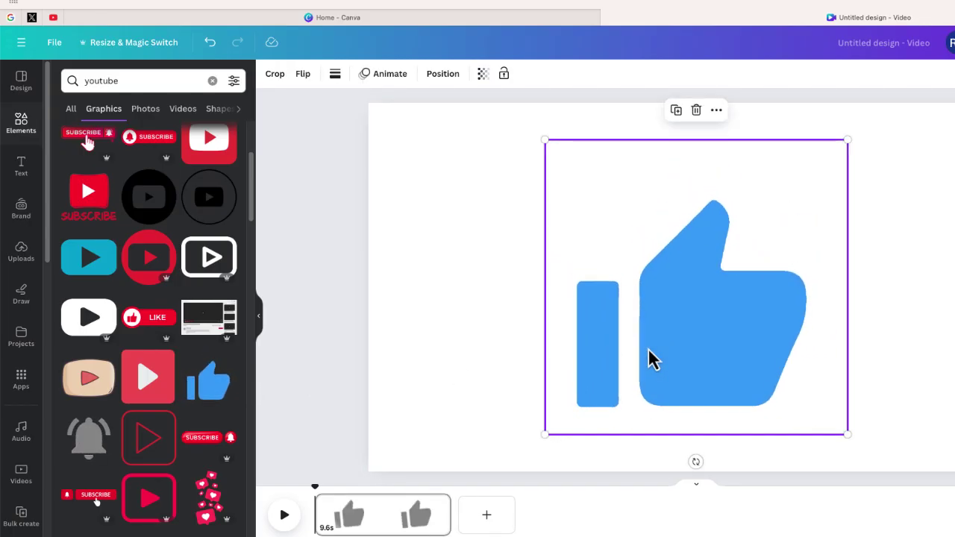
click(445, 344)
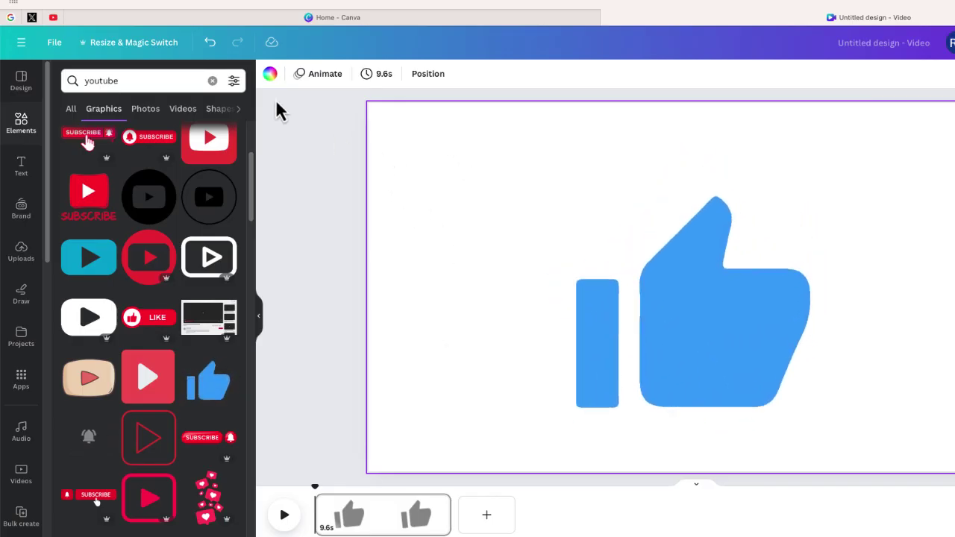
Change the page background colour to the Grass green swatch
click(270, 75)
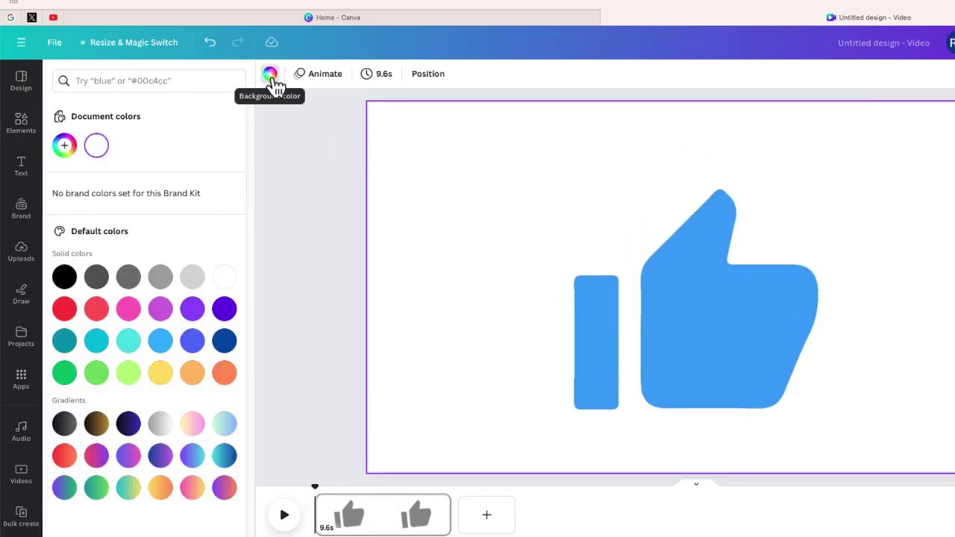
click(99, 375)
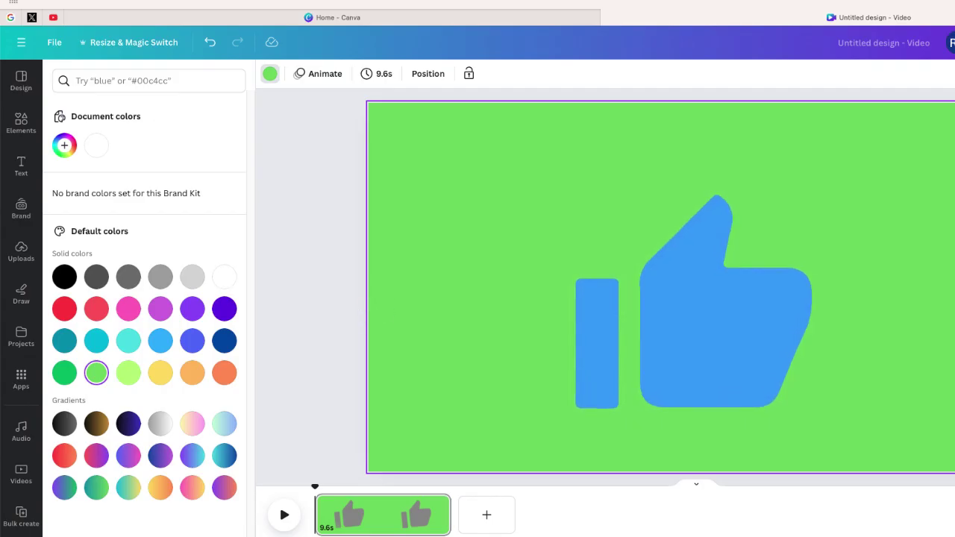
Download the design as a 1080p MP4 video
click(923, 45)
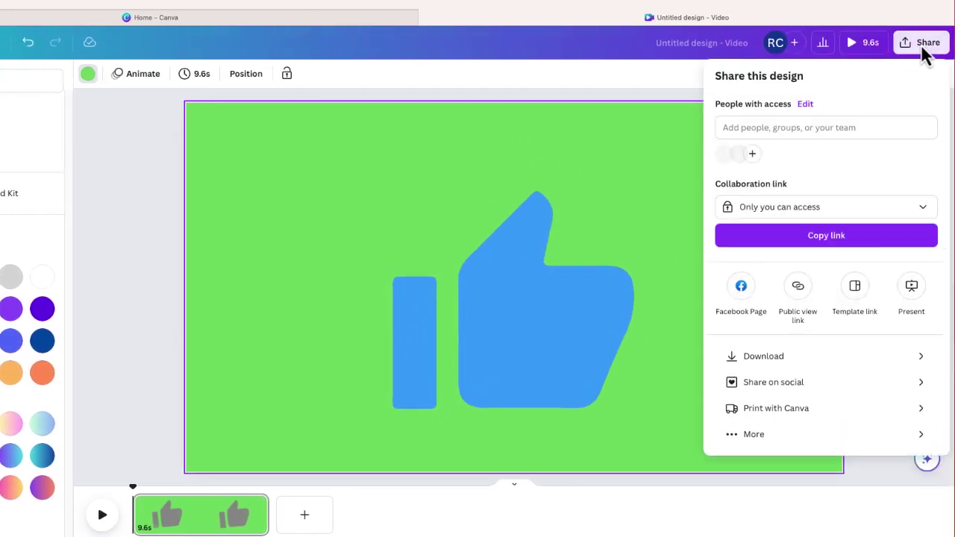
click(886, 370)
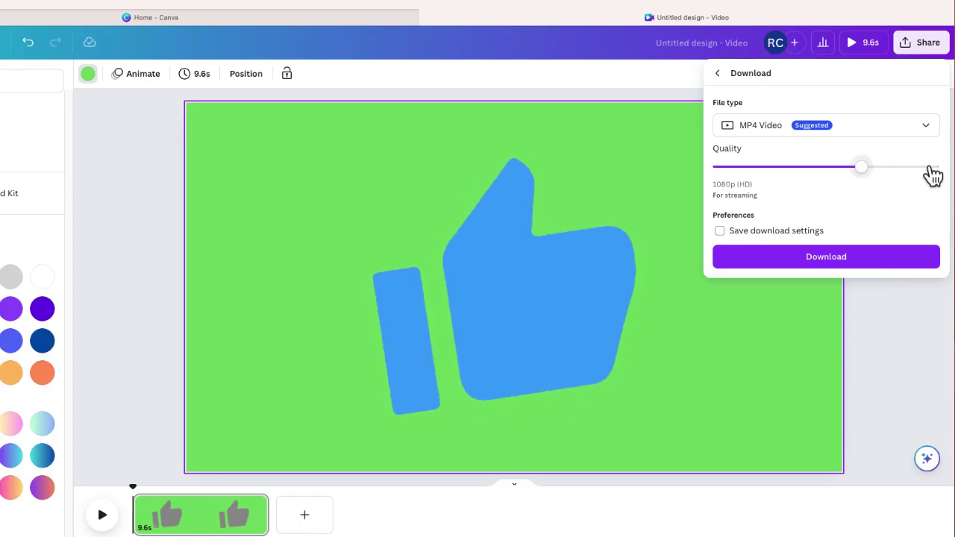
click(857, 265)
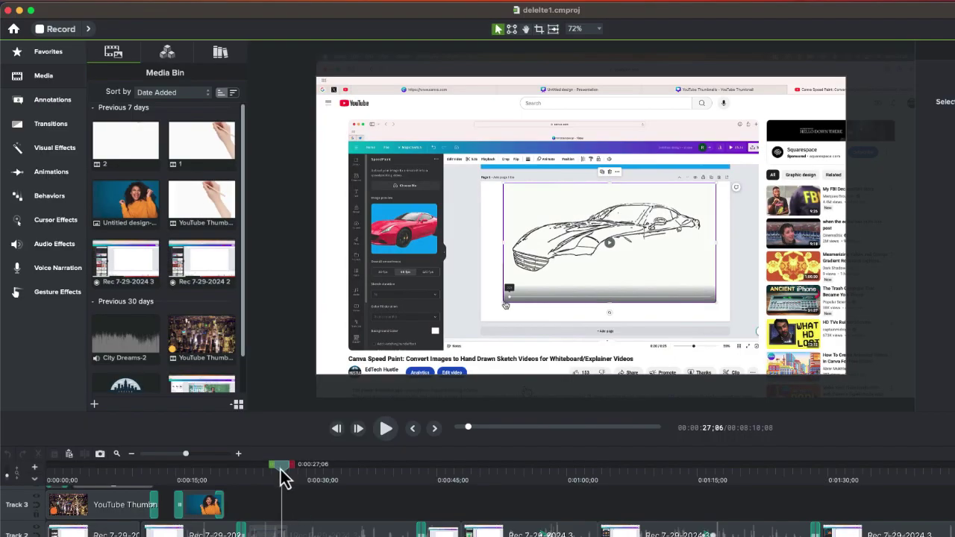
Drop Untitled design-39.mp4 onto Track 3 near 0:30 and move the playhead onto it
mouse_move(281, 469)
mouse_down()
mouse_move(322, 477)
mouse_move(301, 486)
mouse_move(315, 486)
mouse_up()
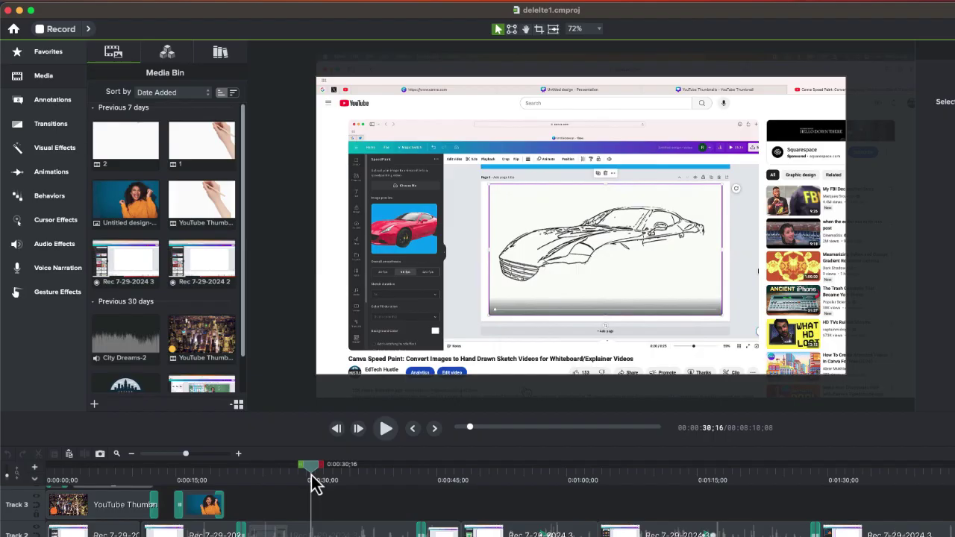
click(624, 224)
click(420, 528)
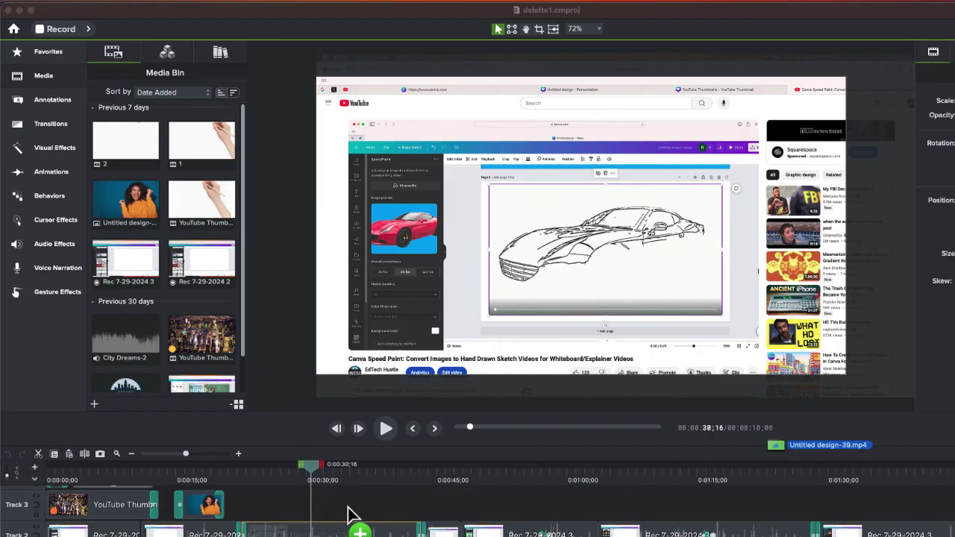
drag(355, 513, 373, 492)
click(365, 478)
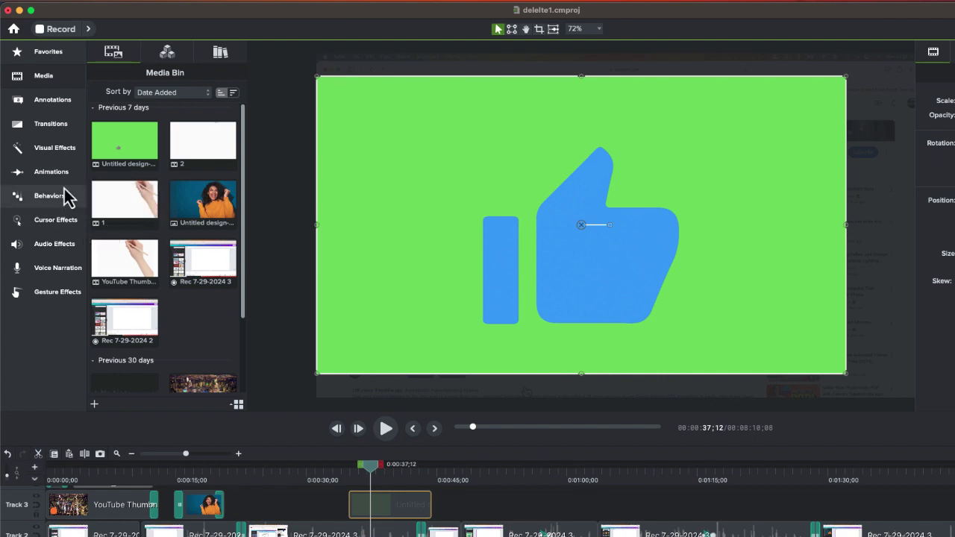
Apply Remove a Color to the thumbs-up clip, eyedropping its green background as the removed colour
click(59, 149)
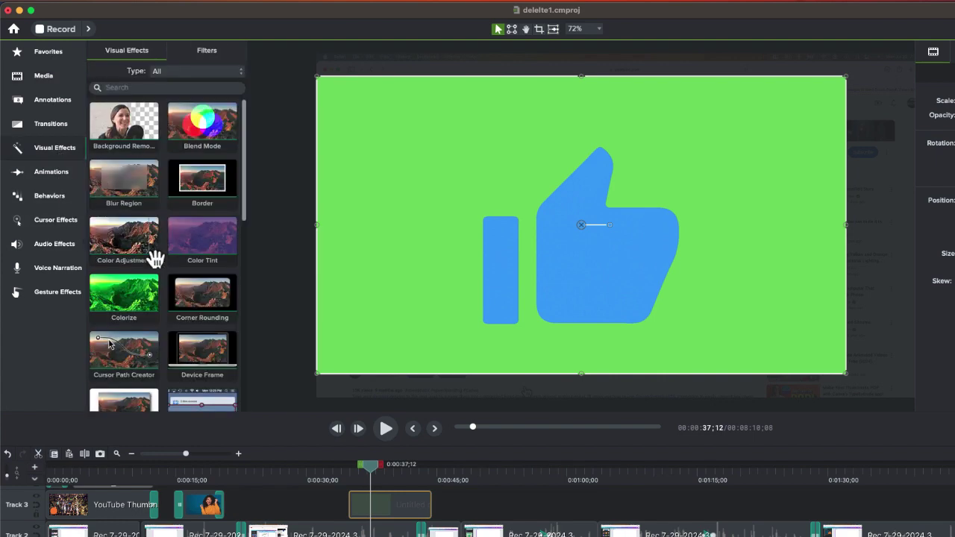
scroll(176, 299, down, 10)
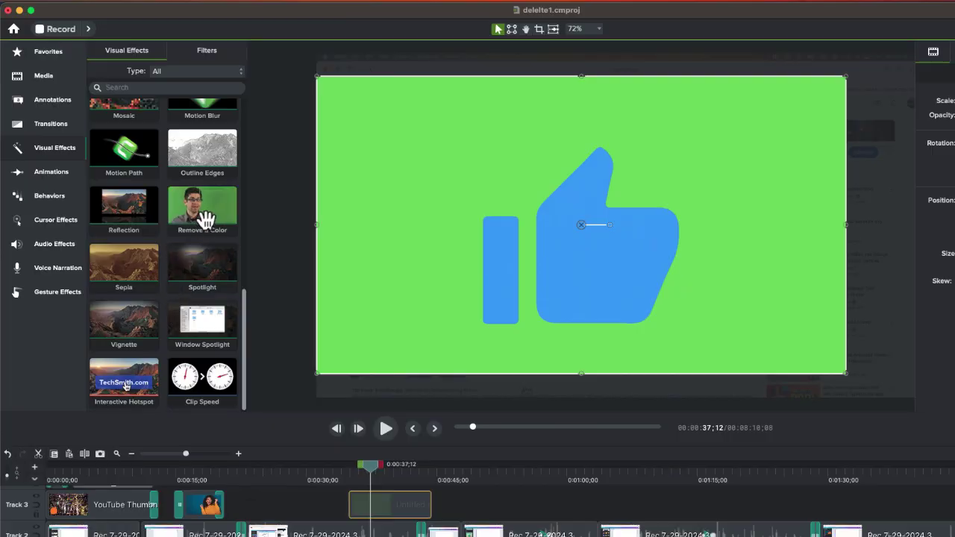
drag(206, 216, 414, 520)
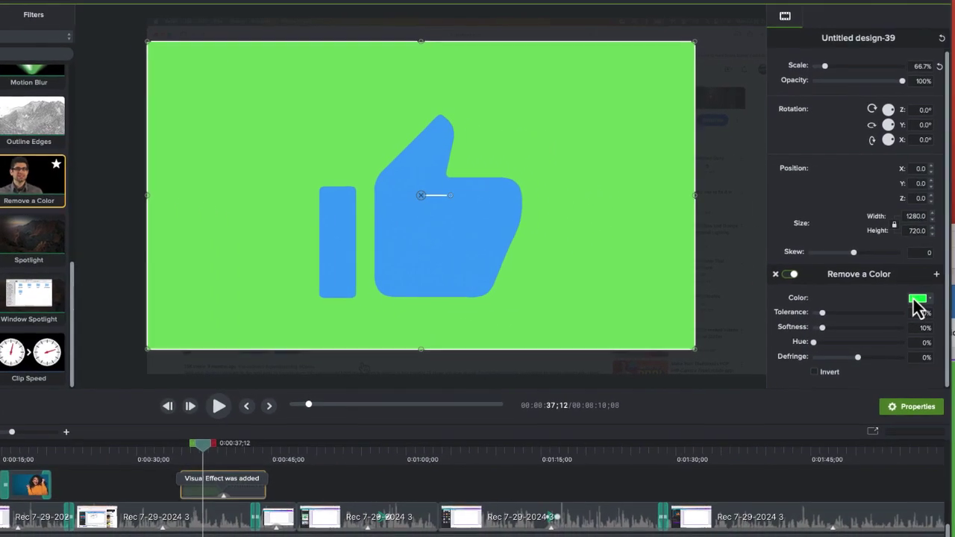
click(954, 323)
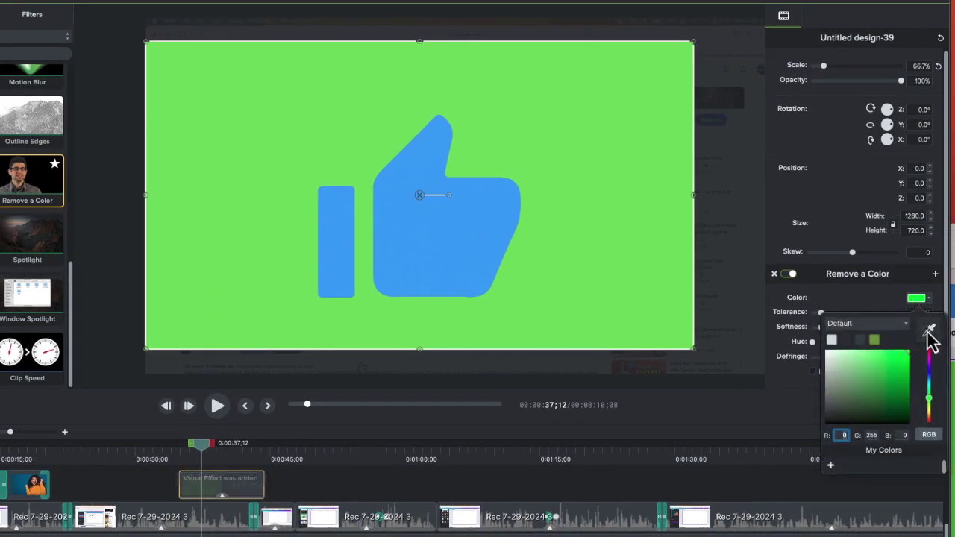
click(928, 328)
click(234, 119)
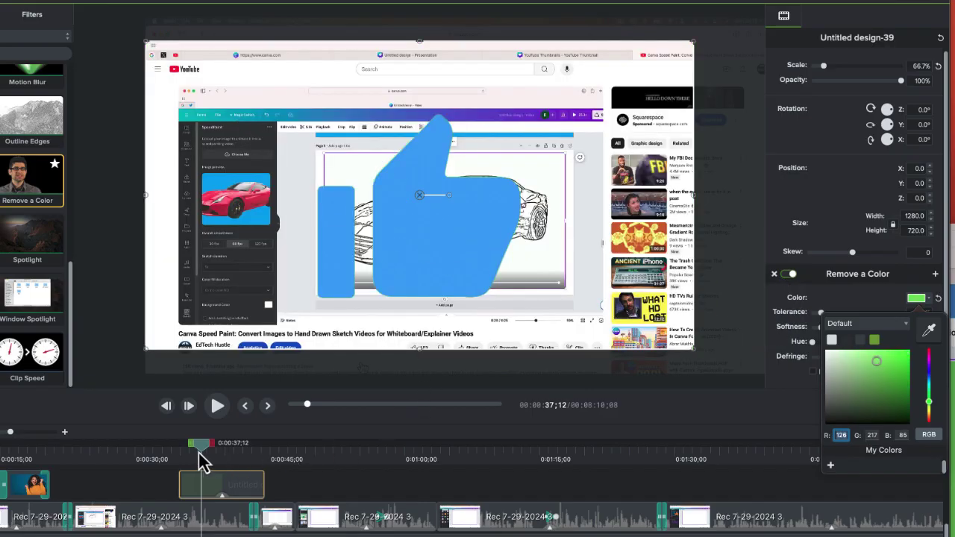
drag(198, 451, 176, 452)
click(152, 482)
click(216, 405)
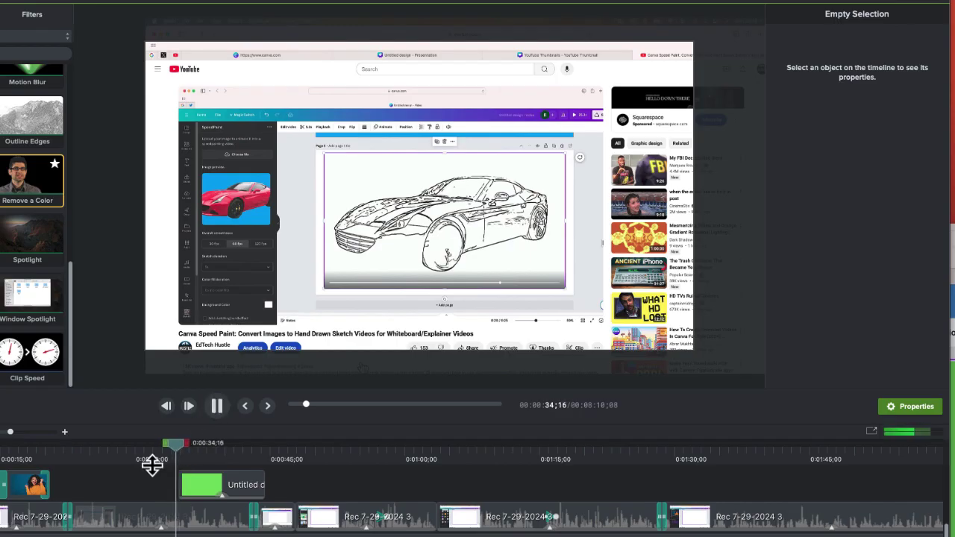
click(221, 412)
click(221, 412)
click(220, 413)
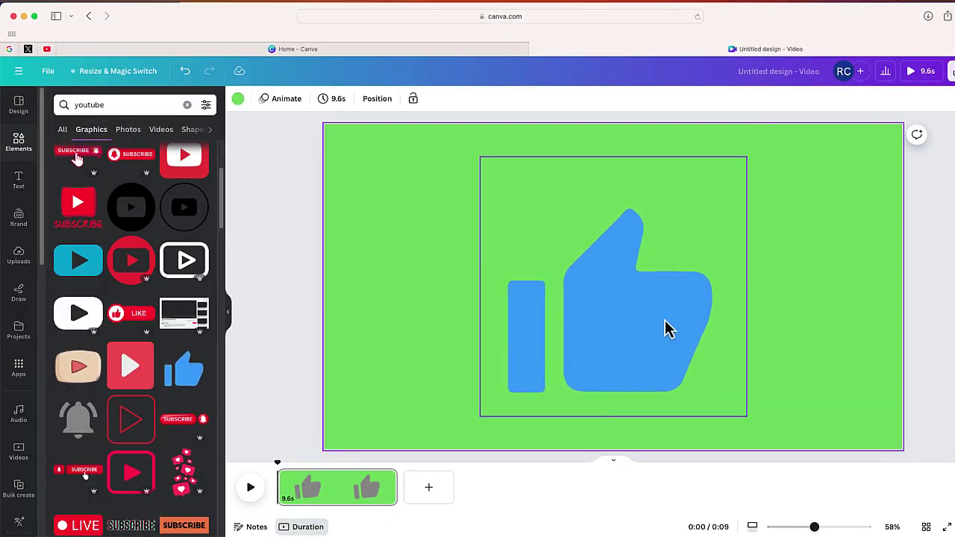
Add a blank second page and switch the youtube element results to Videos
click(432, 489)
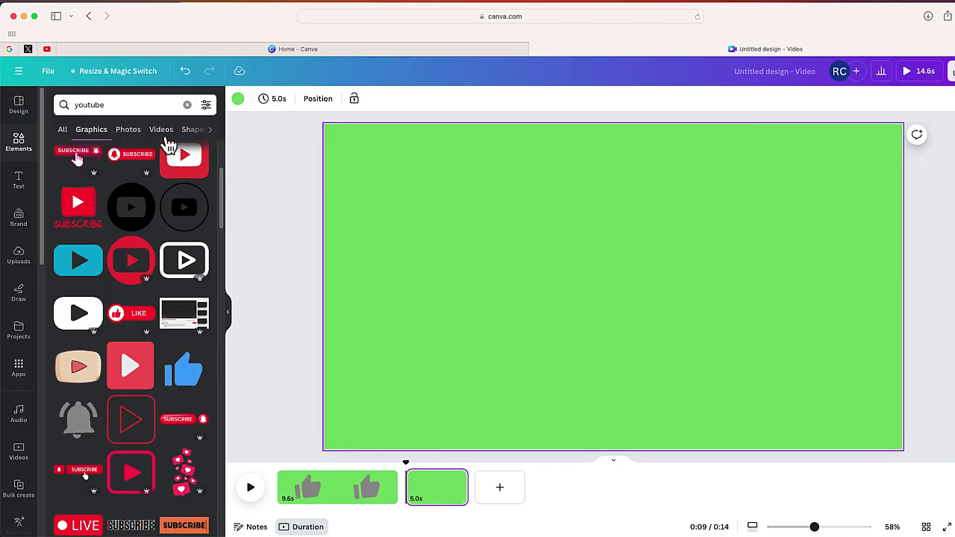
click(119, 105)
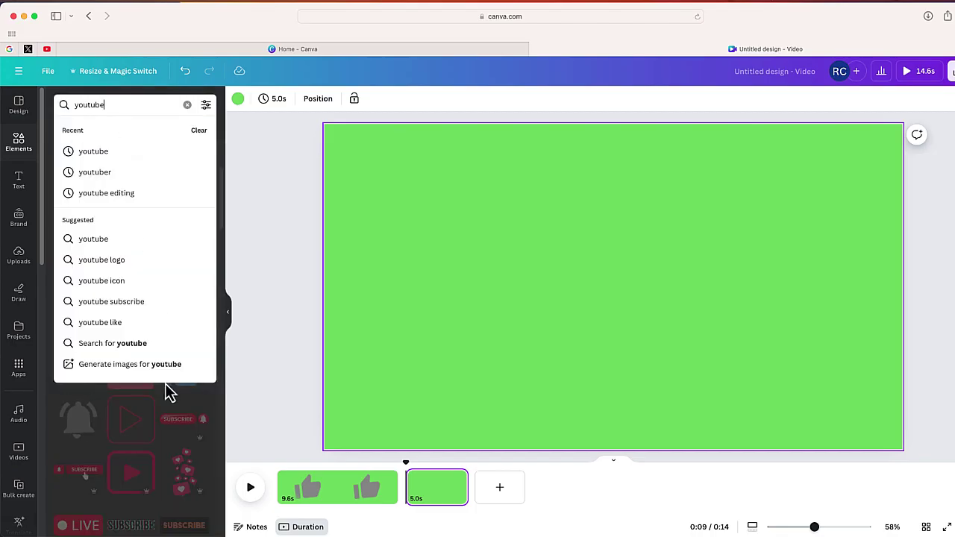
click(167, 430)
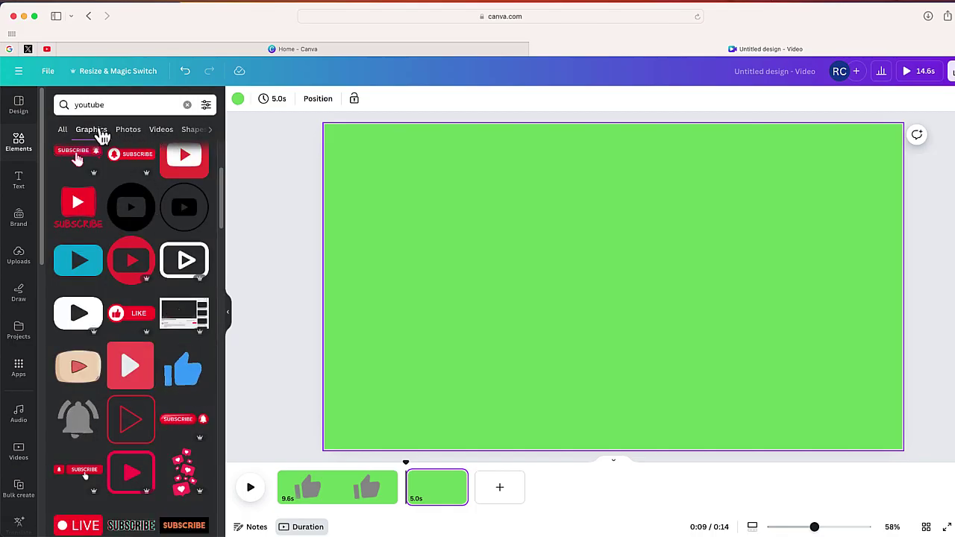
click(165, 133)
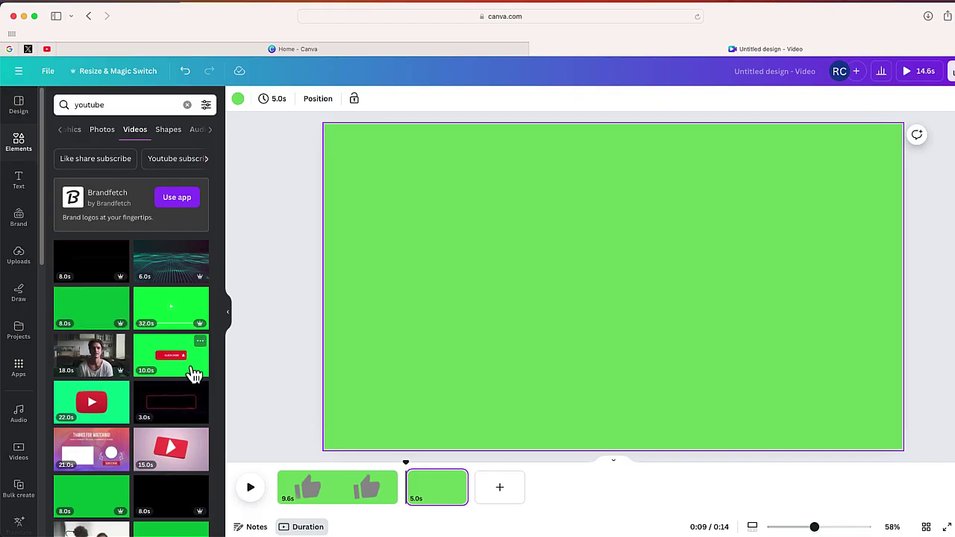
Place the green SUBSCRIBED bell animation on page 2, resized to cover the whole page
click(173, 363)
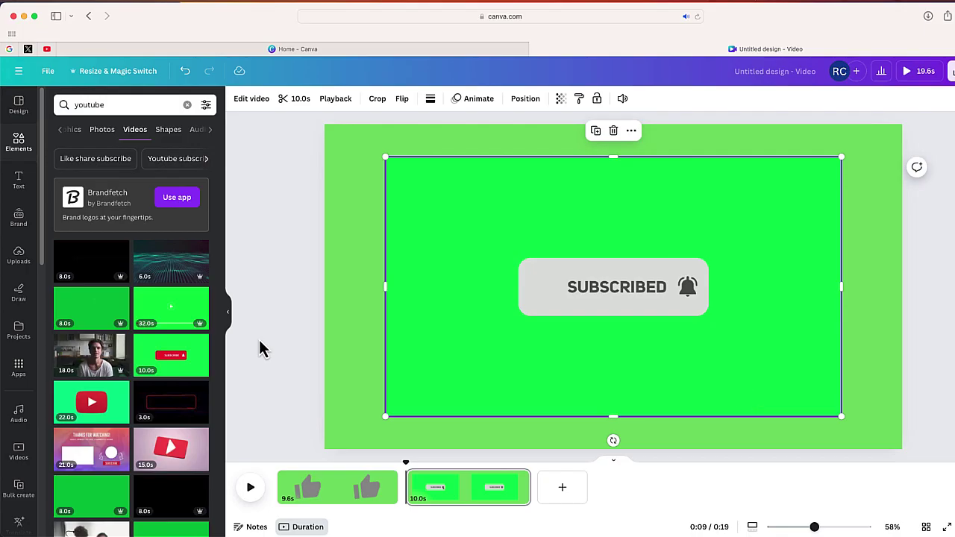
drag(490, 253, 430, 212)
drag(786, 385, 903, 456)
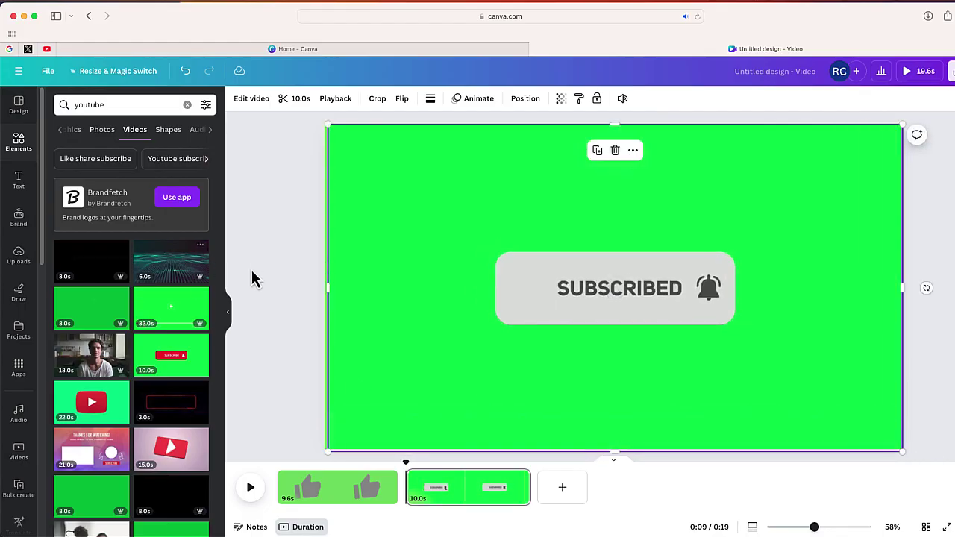
drag(371, 254, 366, 249)
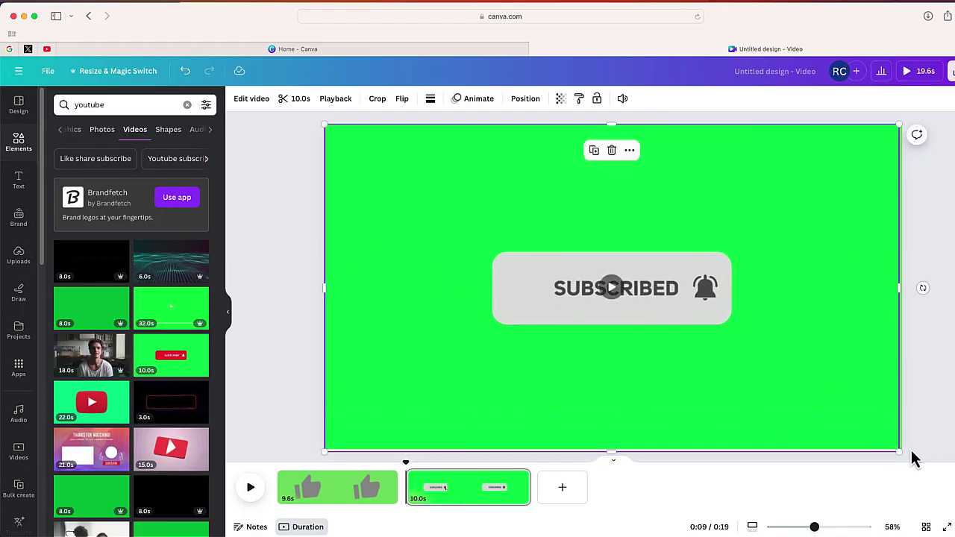
drag(900, 453, 905, 454)
Deselect the green video and add a blank third page
click(272, 317)
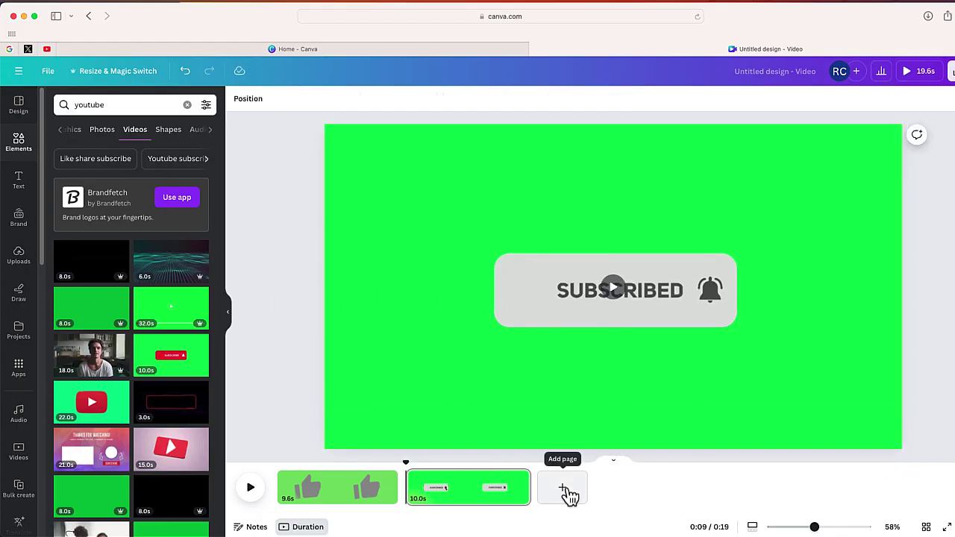
click(564, 490)
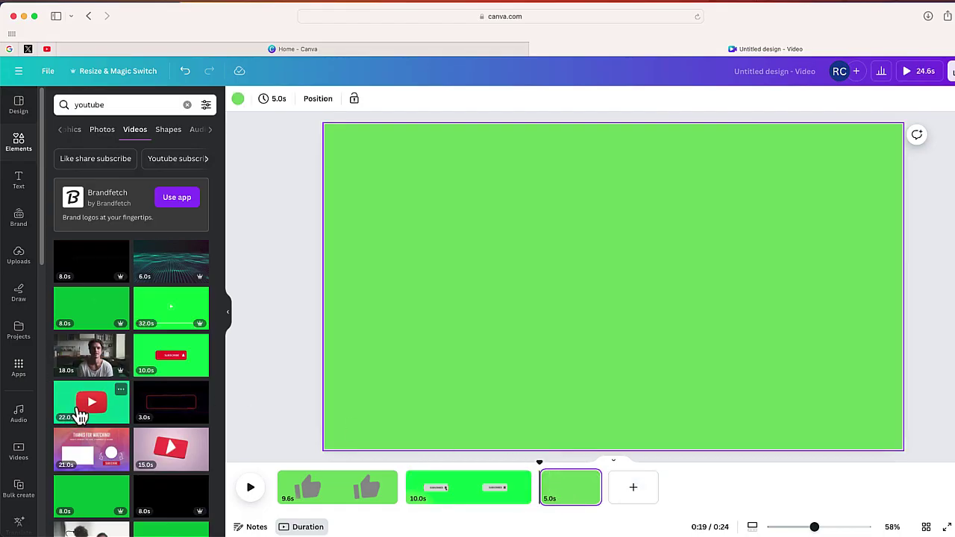
scroll(104, 451, down, 2)
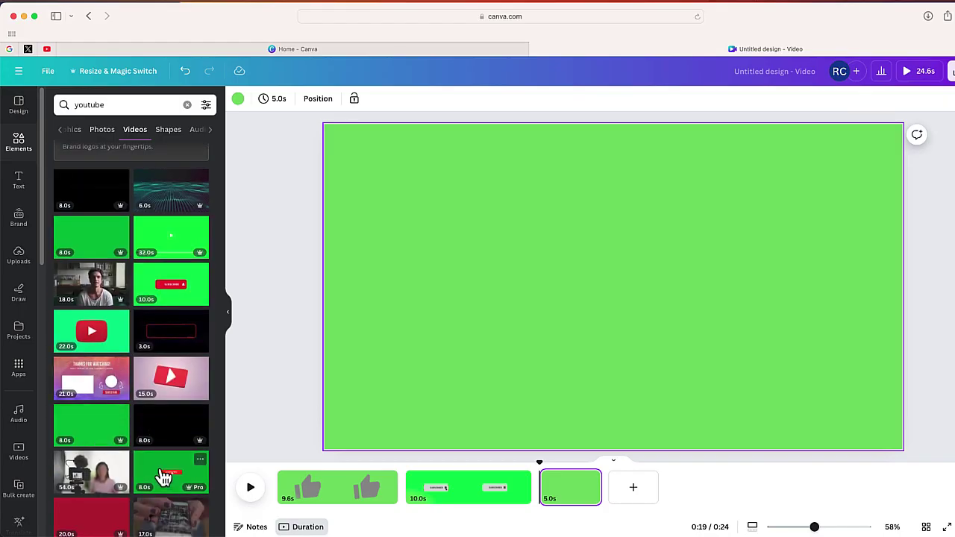
Fill page 3 with the red SUBSCRIBE animation, then add a blank fourth page
click(92, 436)
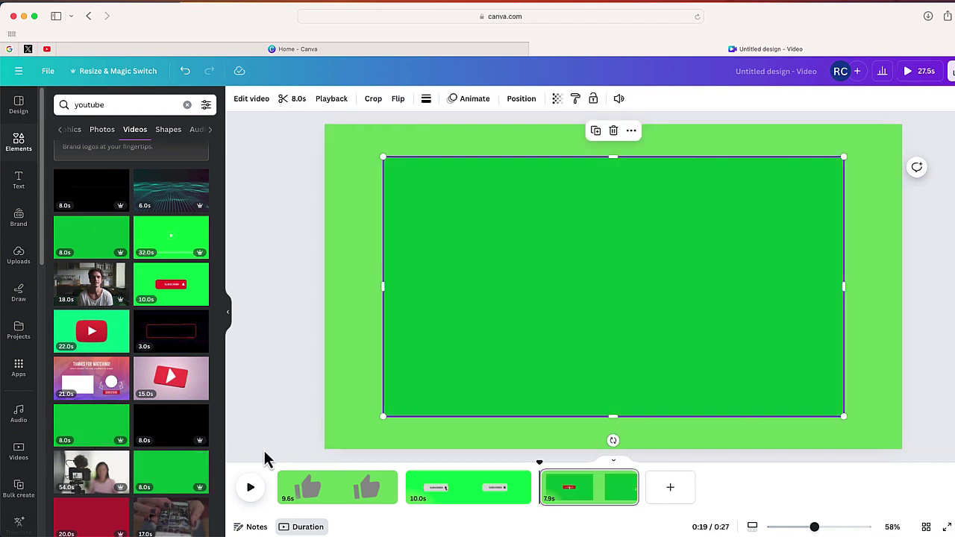
drag(455, 302, 401, 270)
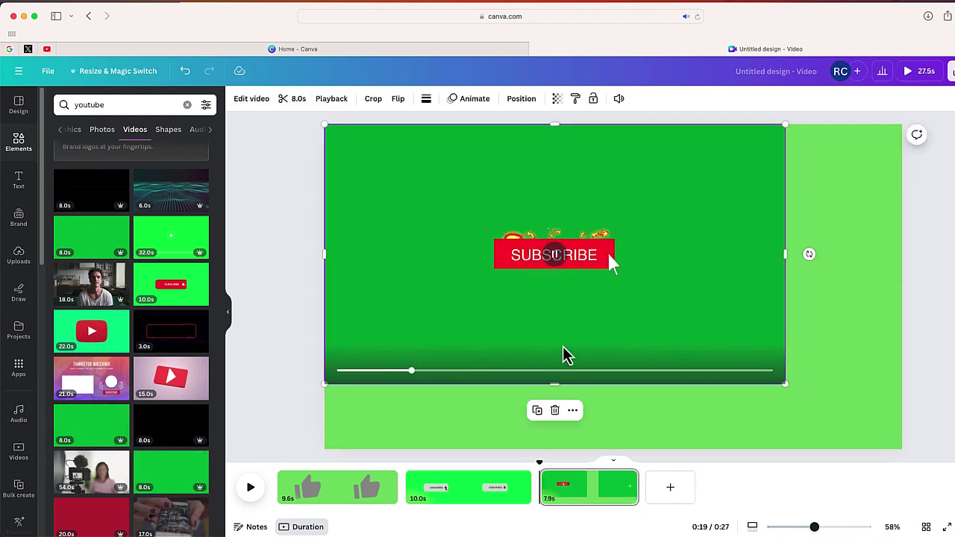
drag(786, 384, 907, 453)
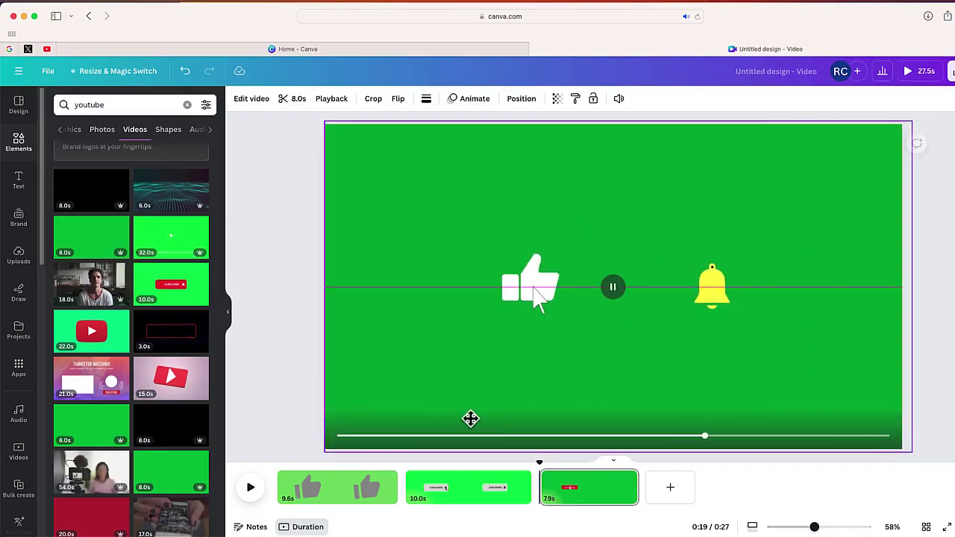
click(663, 488)
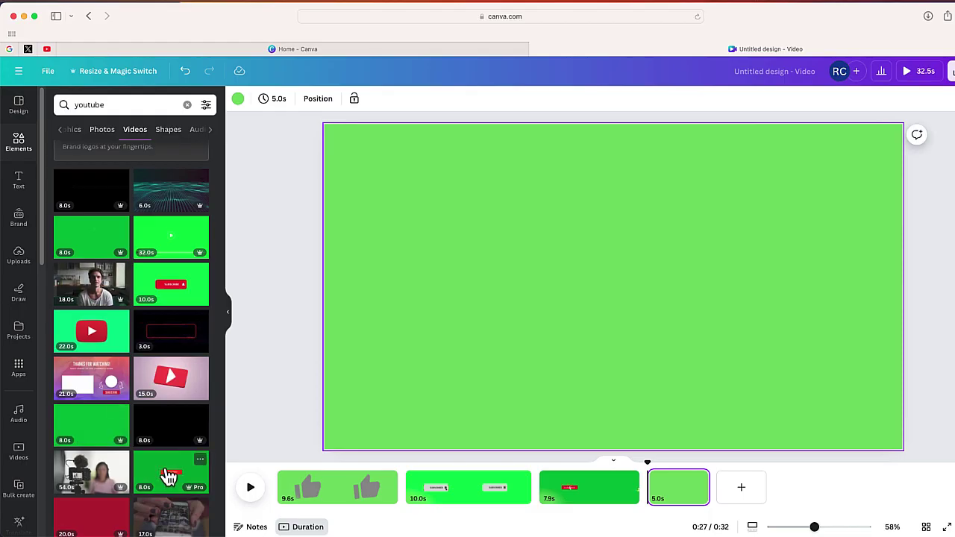
Fill page 4 edge to edge with the white-box SUBSCRIBED animation, then open Share
scroll(168, 475, down, 5)
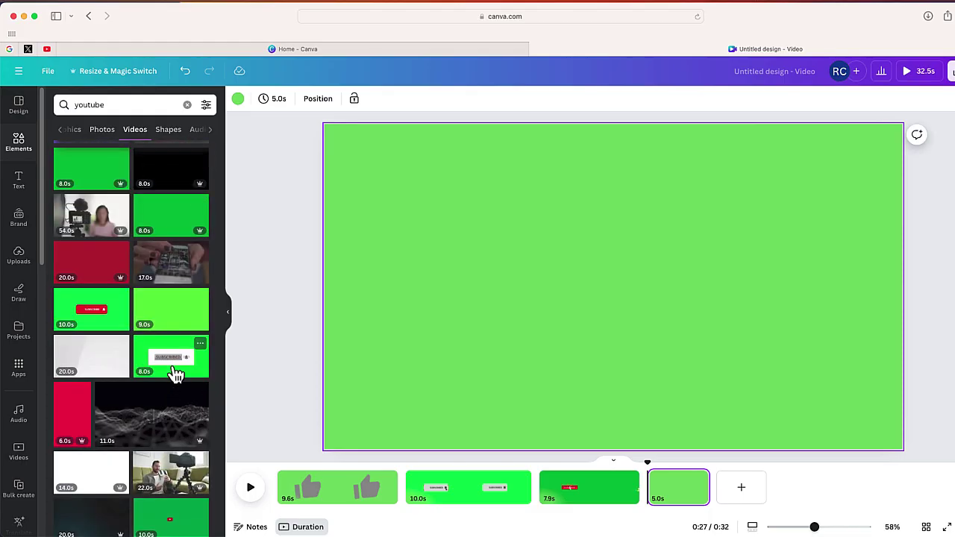
click(175, 374)
drag(475, 277, 411, 241)
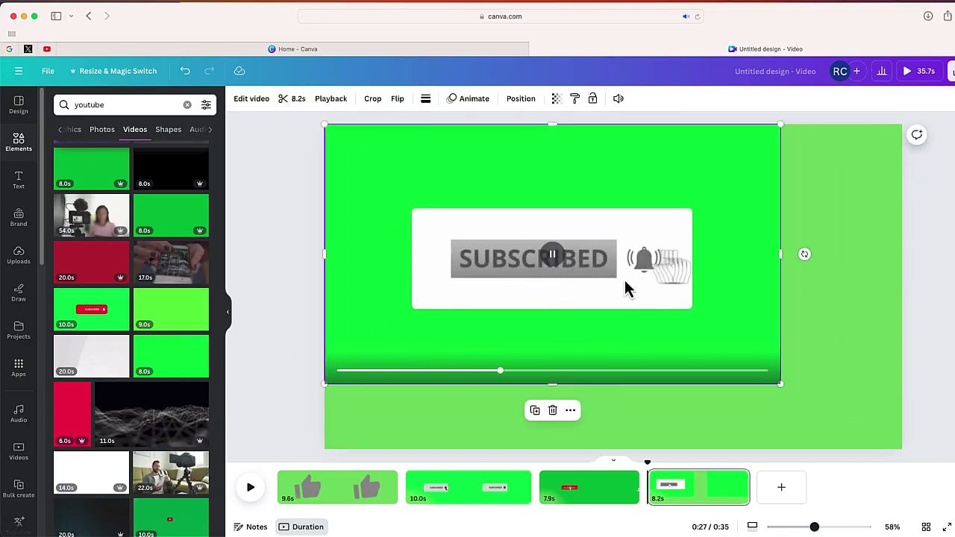
drag(779, 384, 887, 493)
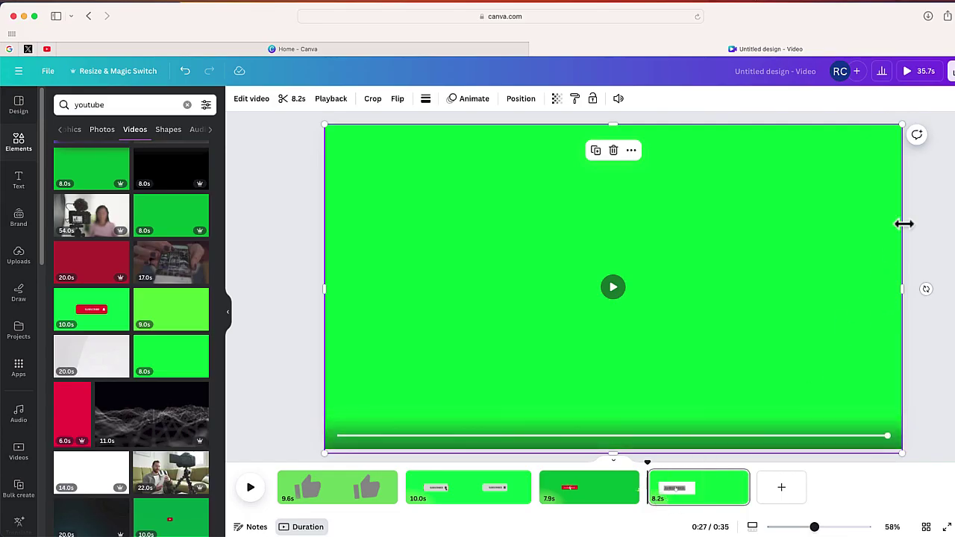
click(951, 71)
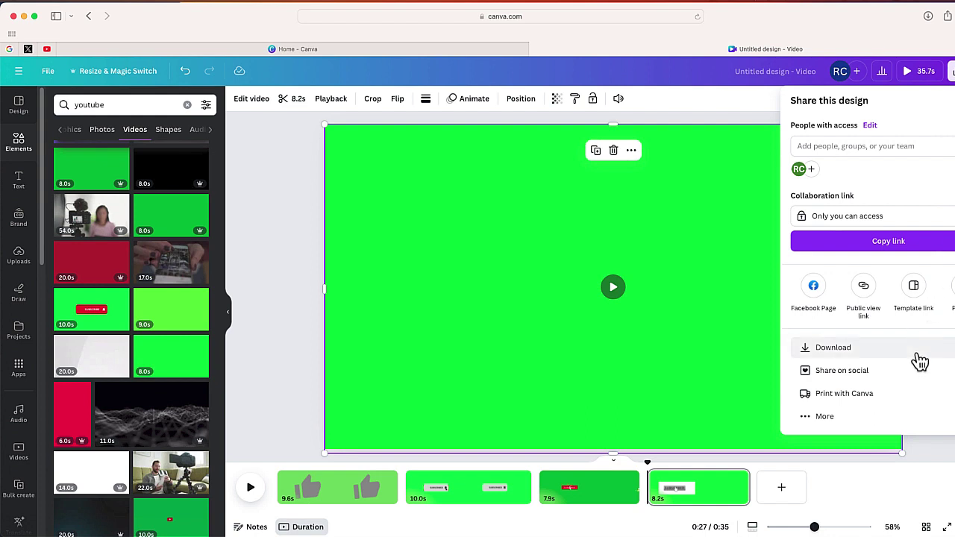
Download all 4 pages as MP4, each page saved as a separate file
click(920, 361)
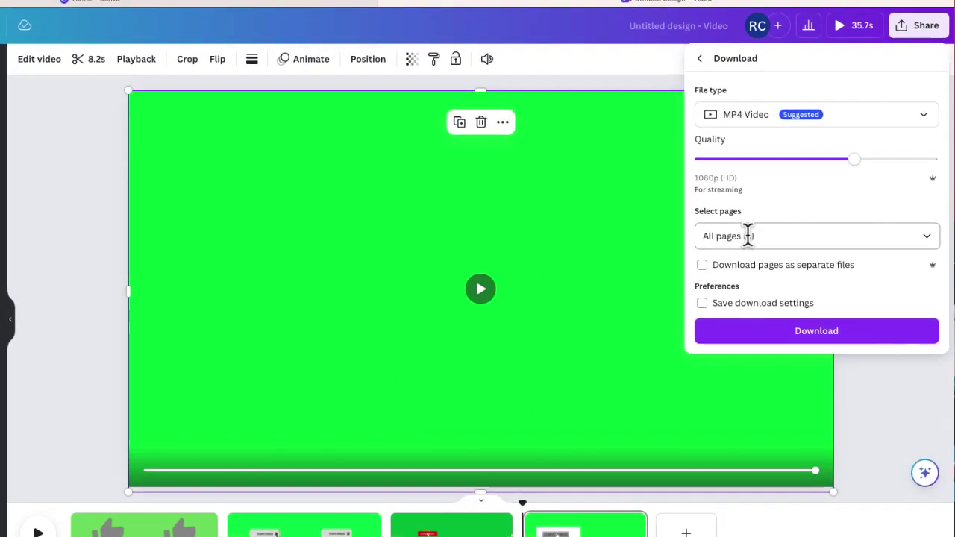
click(702, 267)
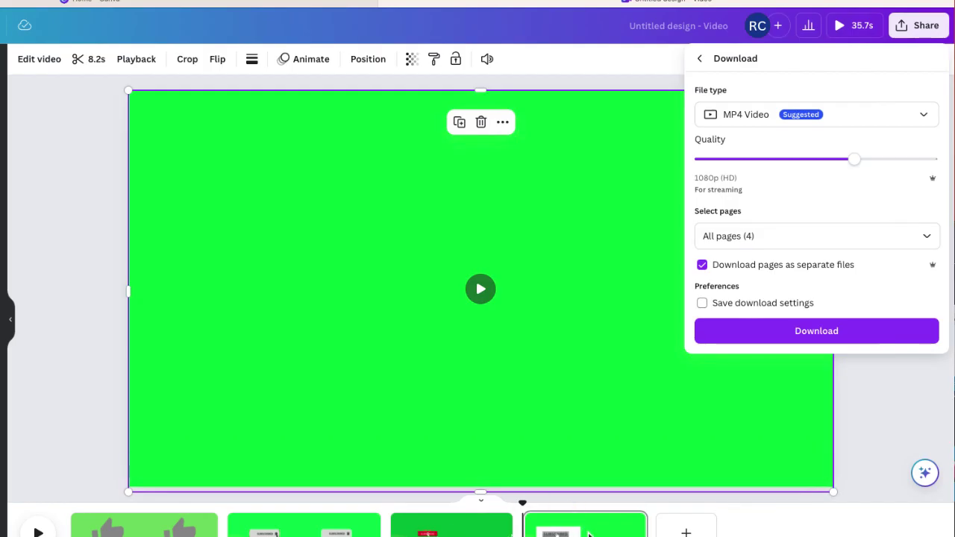
click(810, 332)
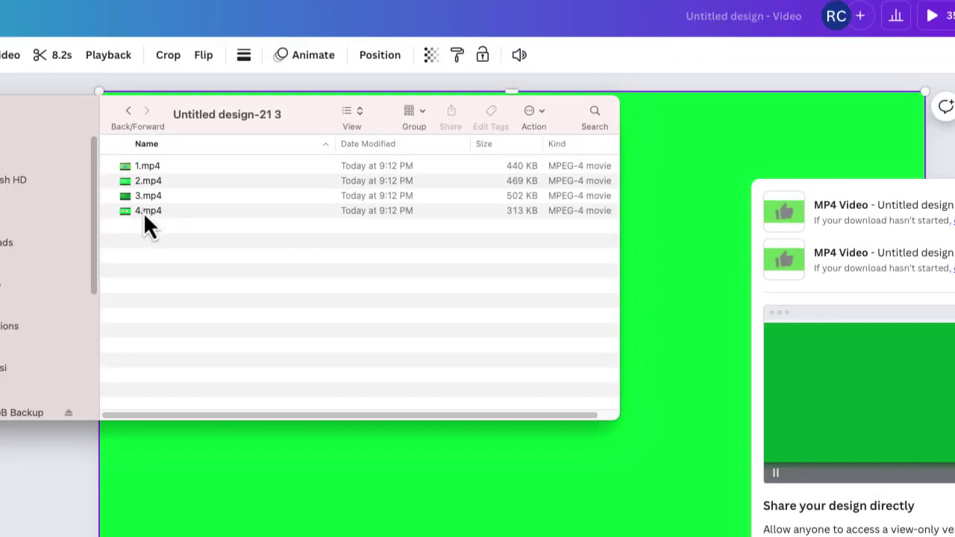
Verify the Untitled design-21 3 folder contains 4.mp4, 3.mp4, 2.mp4 and 1.mp4
click(145, 214)
click(144, 195)
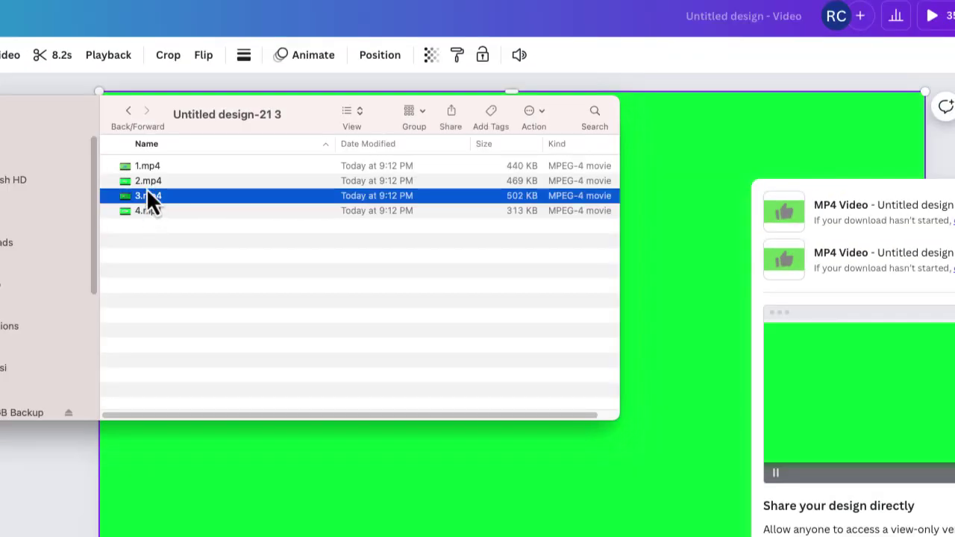
click(146, 179)
click(140, 164)
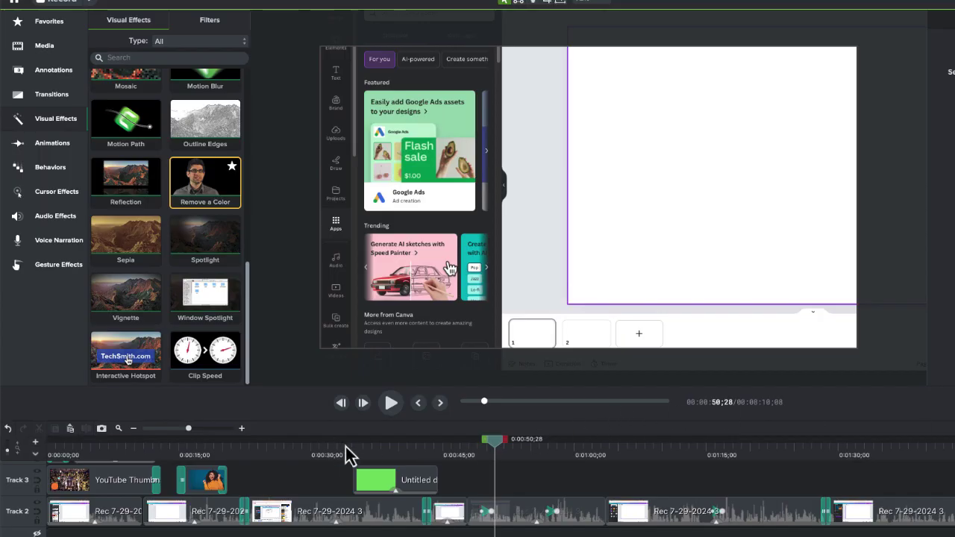
Drop clip 4 onto Track 3 near 0:50 and apply Remove a Color to it
drag(348, 447, 472, 451)
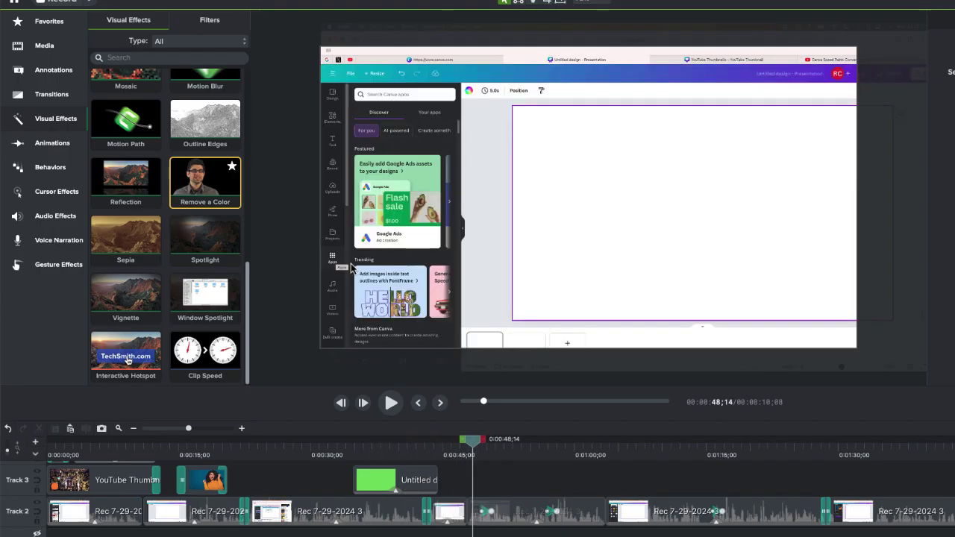
drag(905, 442, 511, 497)
drag(505, 451, 528, 459)
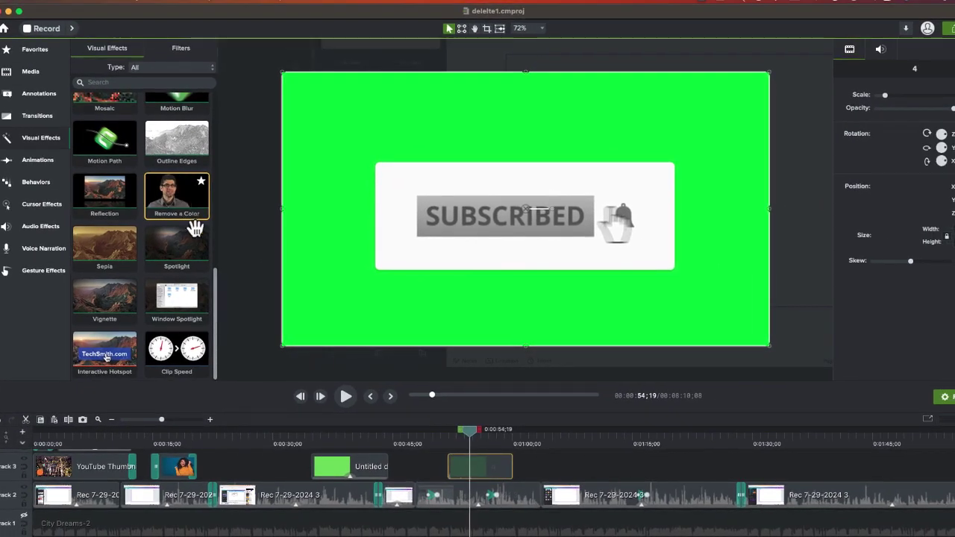
drag(205, 182, 485, 481)
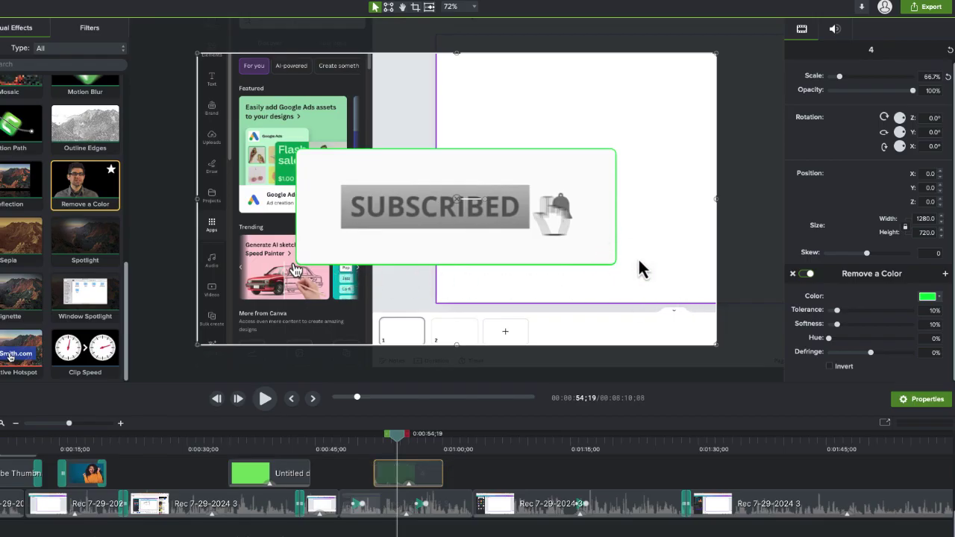
Tune Remove a Color on clip 4: Tolerance 38%, Softness 20%, Hue 18%, Defringe 33%
drag(871, 354, 878, 354)
drag(839, 314, 846, 329)
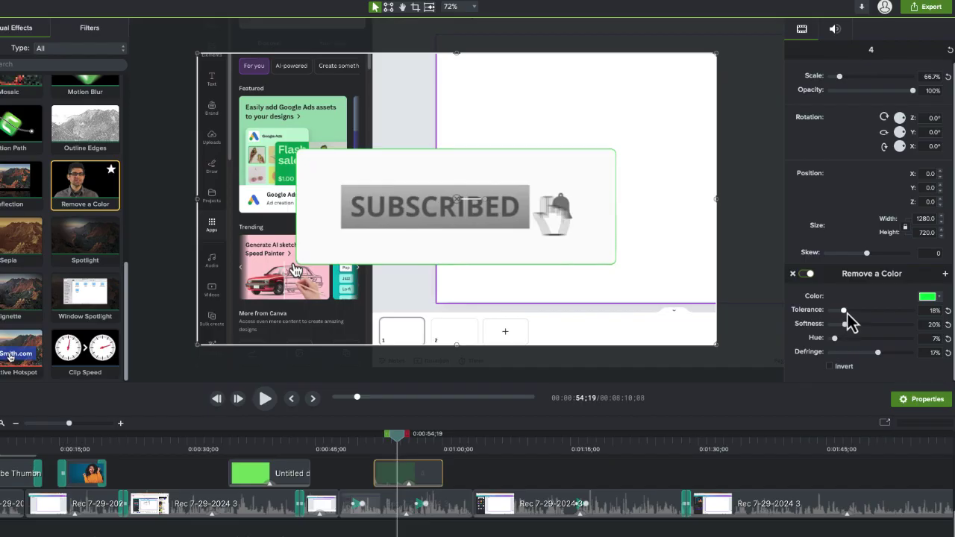
drag(848, 313, 862, 312)
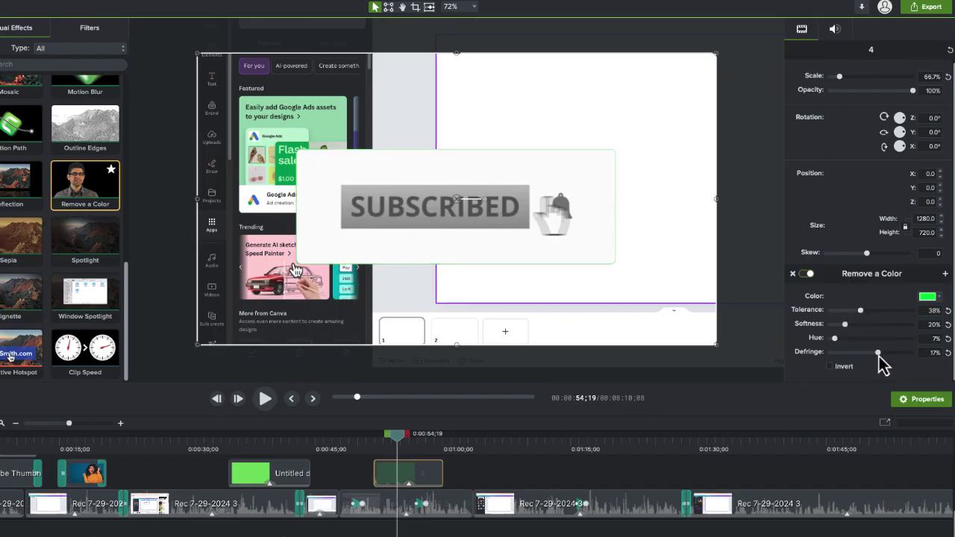
drag(886, 351, 887, 351)
drag(834, 338, 841, 339)
Preview the keyed SUBSCRIBE to SUBSCRIBED bell animation from just before the overlay
drag(399, 446, 414, 459)
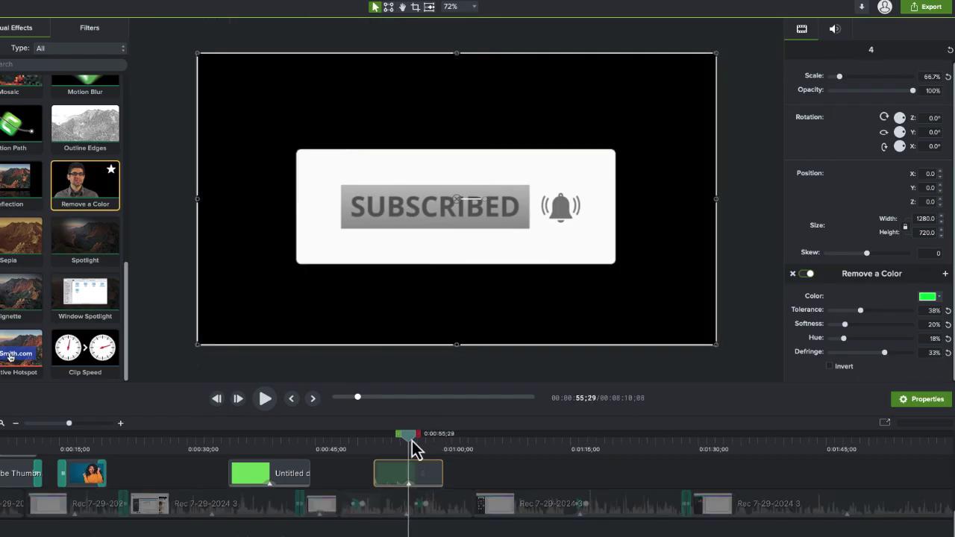
drag(412, 441, 376, 452)
click(345, 473)
key(space)
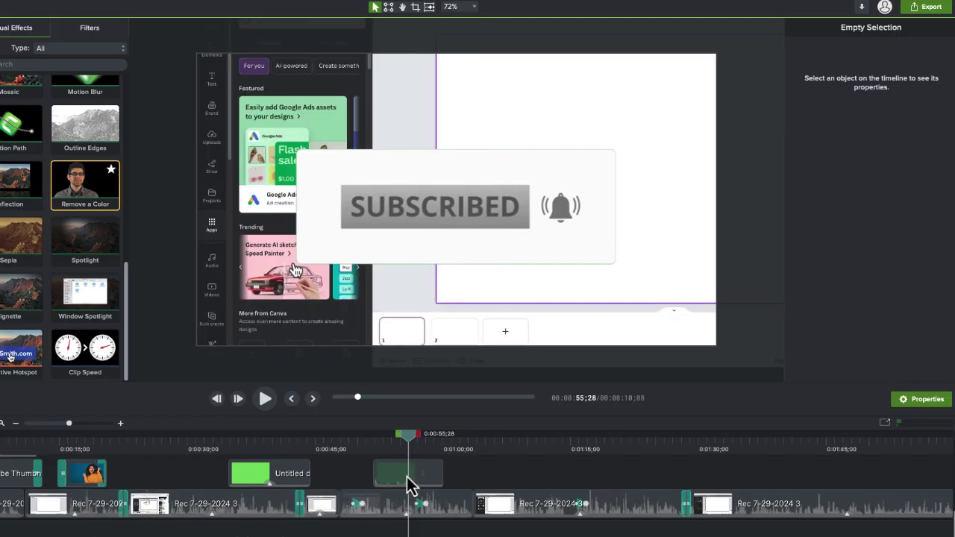
Scale the clip 4 overlay to 40% and place it lower-left at X -383.6, Y -215.8
click(408, 481)
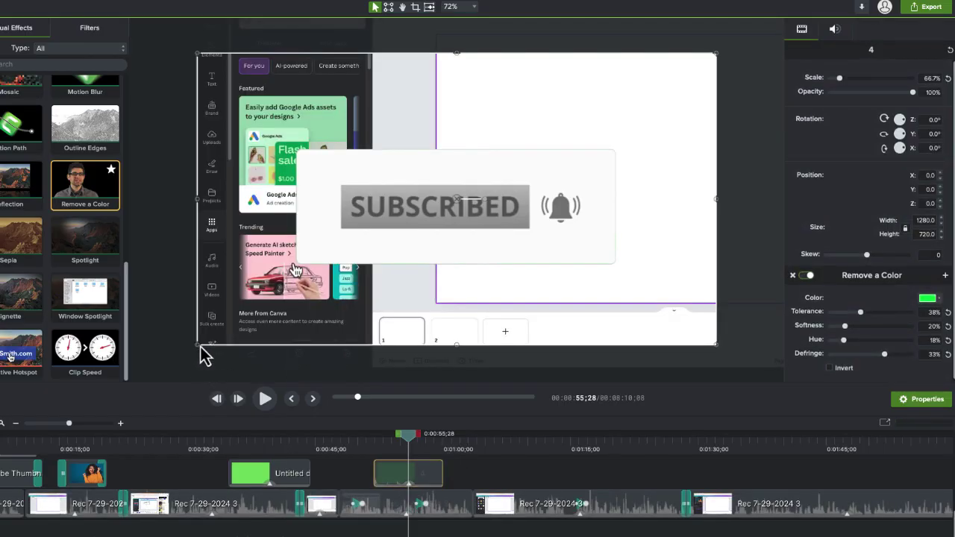
drag(203, 358, 418, 237)
drag(467, 178, 208, 323)
drag(457, 217, 320, 293)
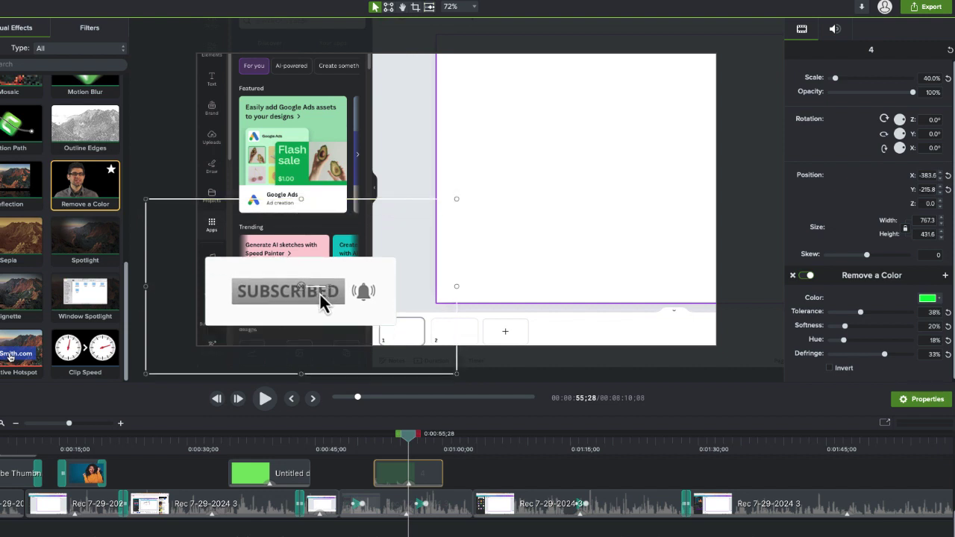